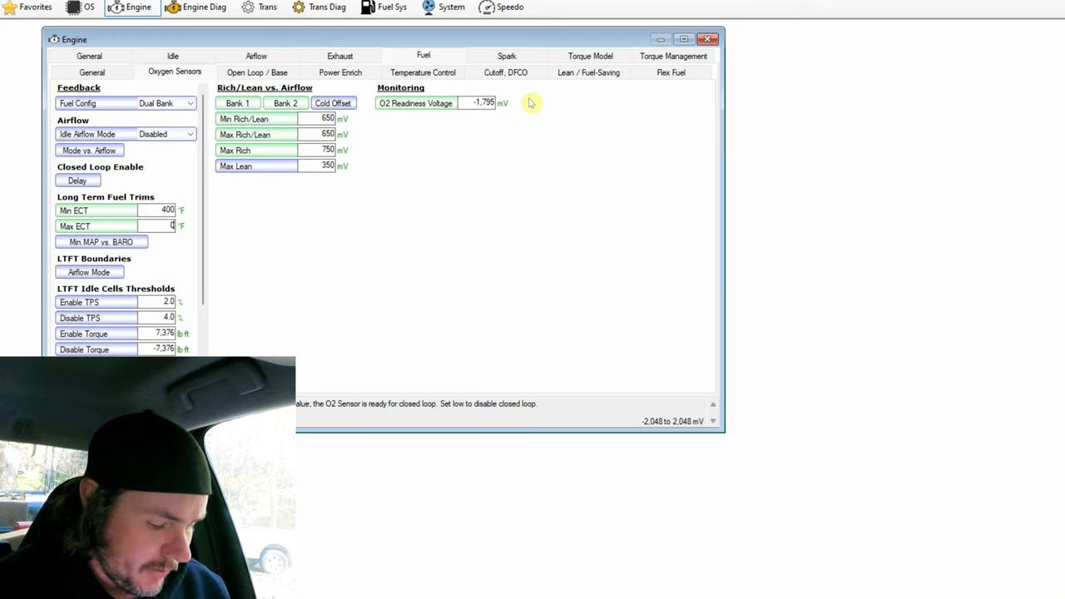
Review the O2 readiness voltage, Fuel Temperature Control and Cutoff/DFCO settings, then show Airflow > Dynamic.
click(463, 101)
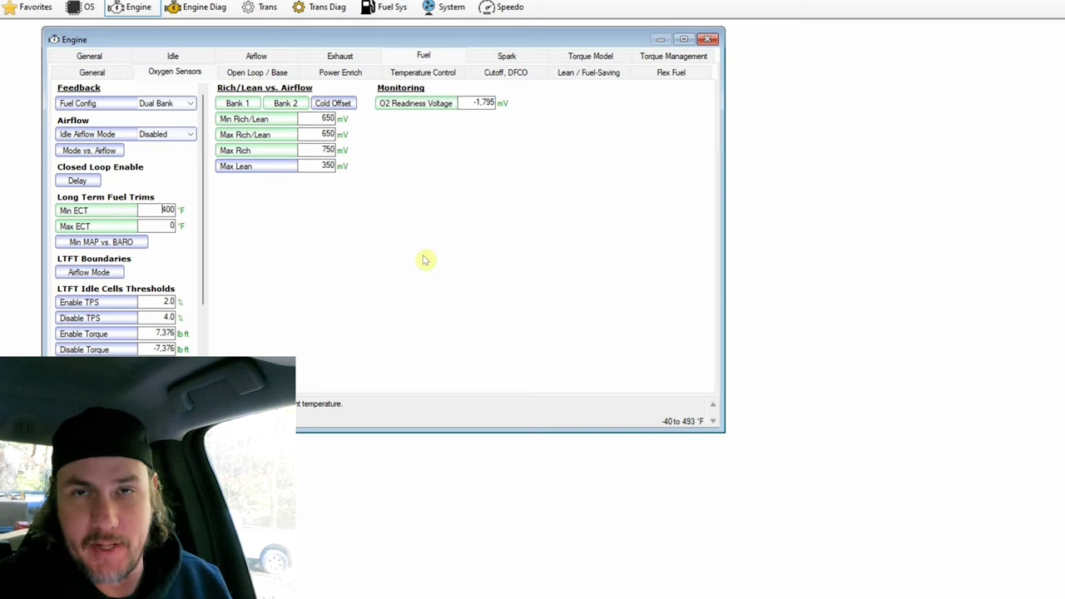
click(410, 74)
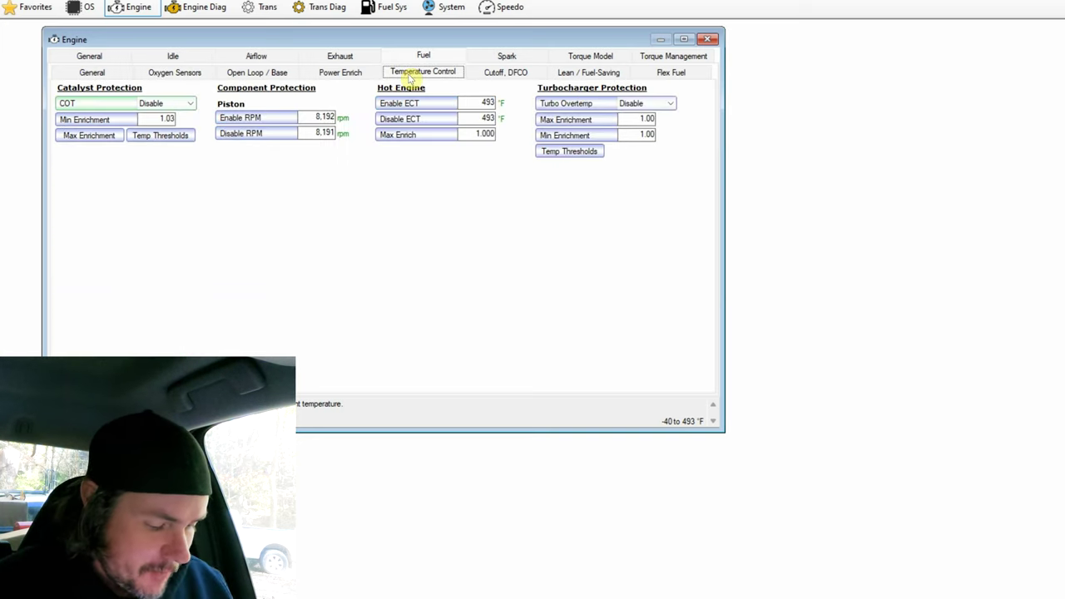
click(490, 73)
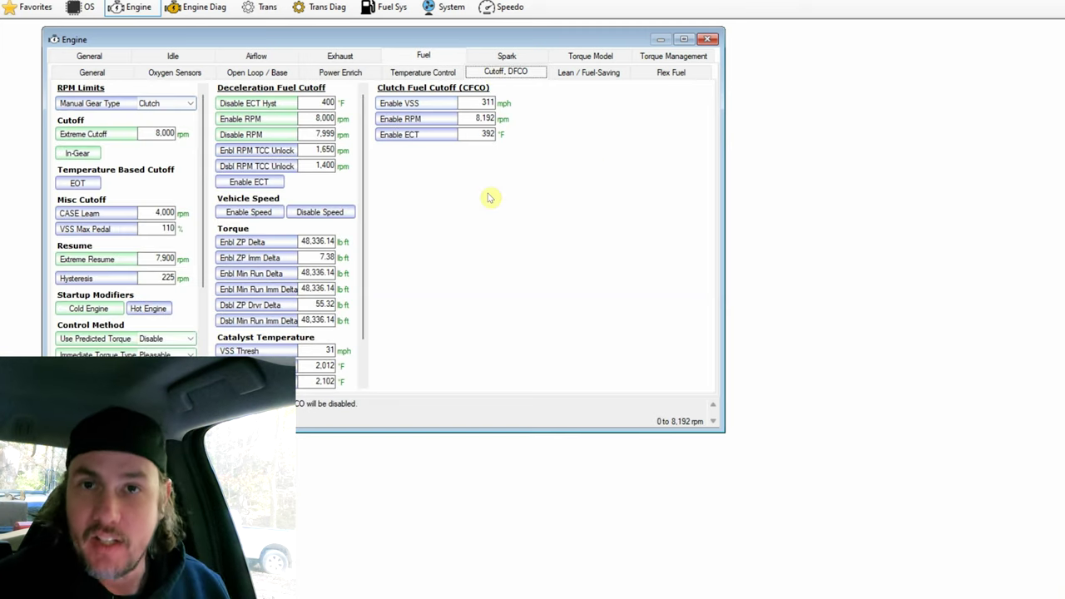
click(256, 55)
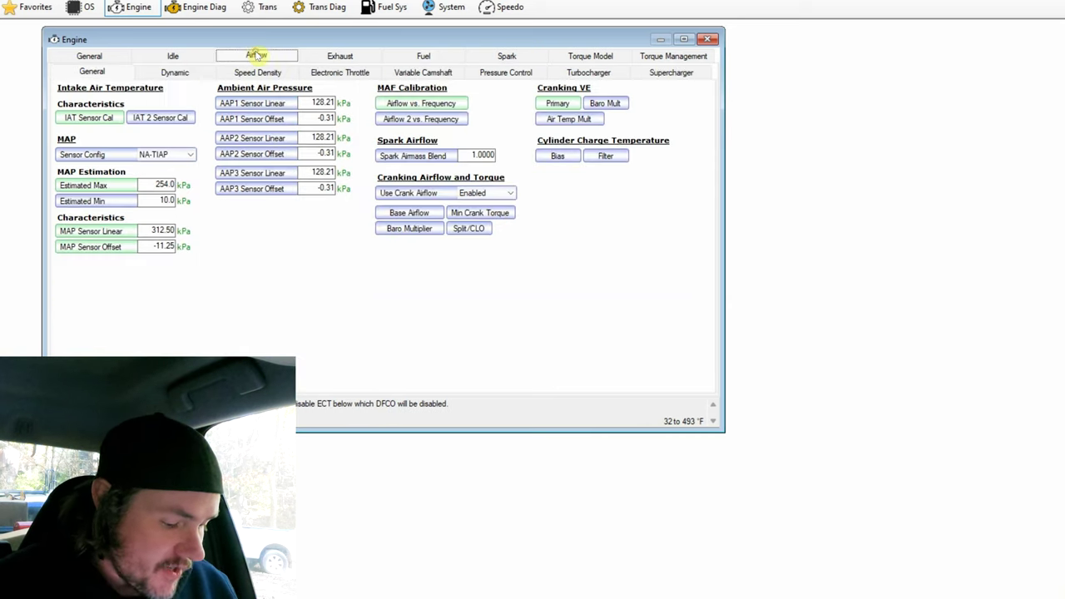
click(179, 72)
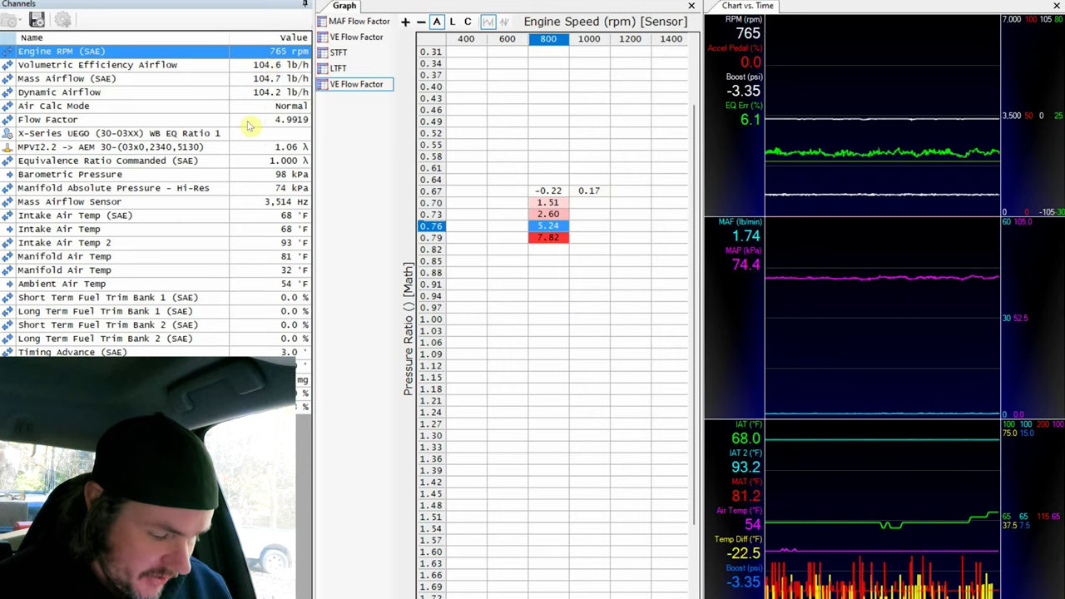
Open the Engine Diagnostics DTC list and select P0103, set to MIL on First Error.
click(261, 106)
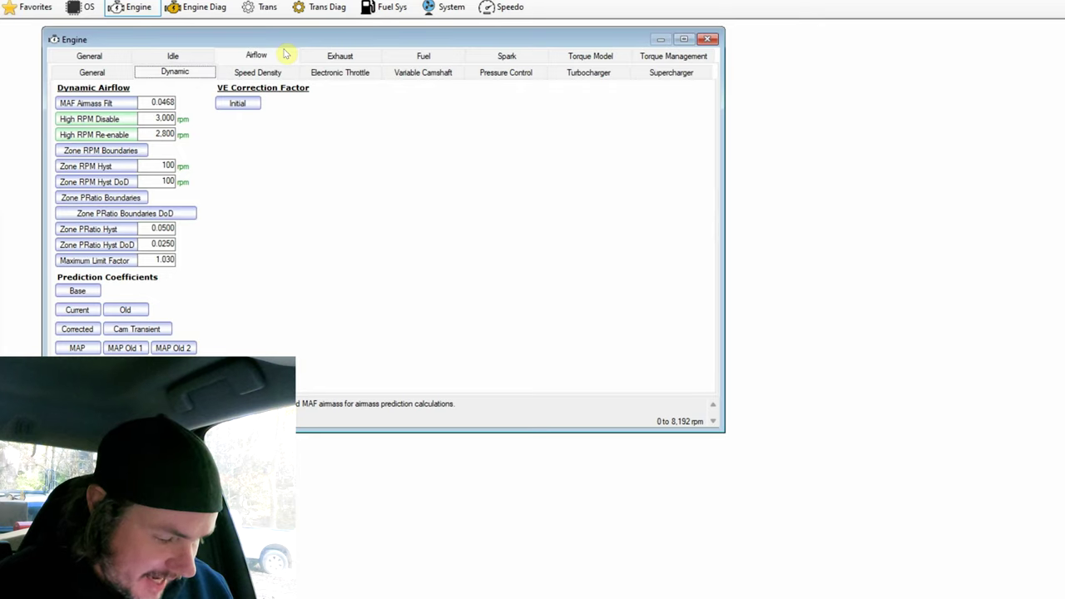
click(208, 7)
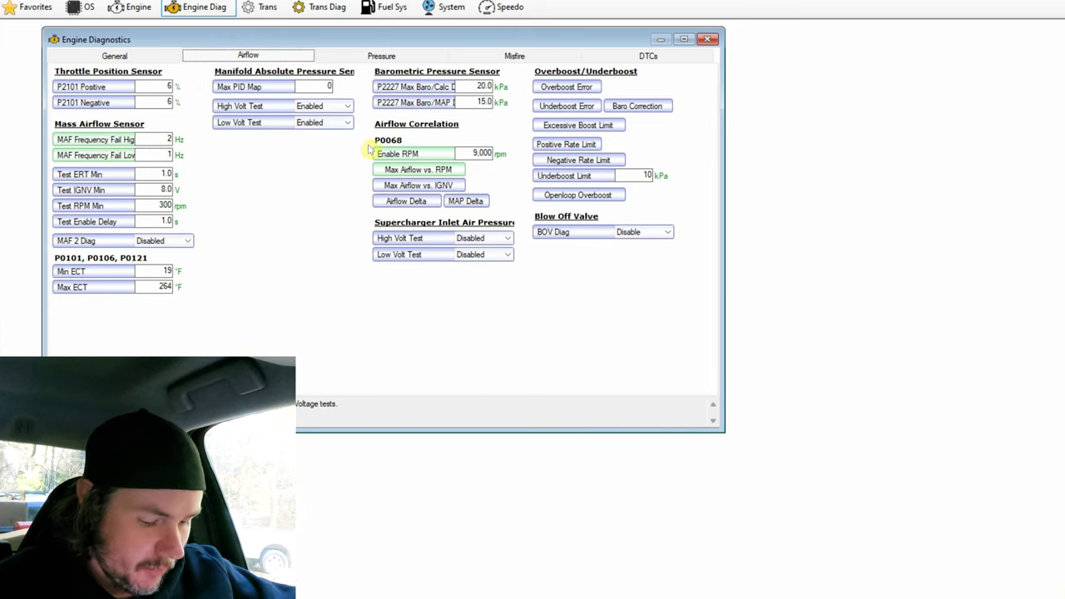
click(636, 54)
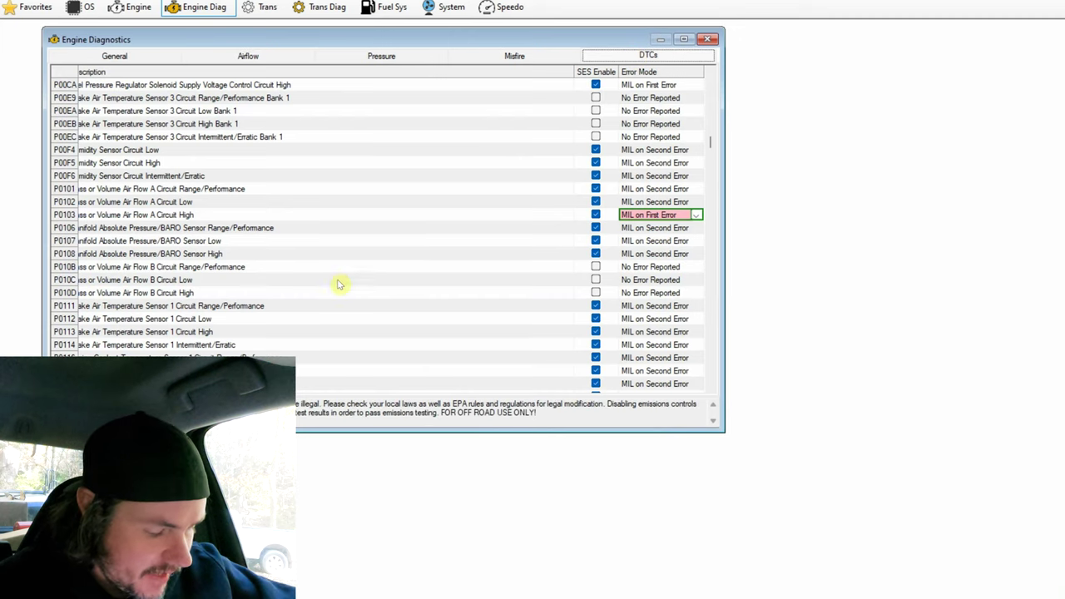
click(212, 215)
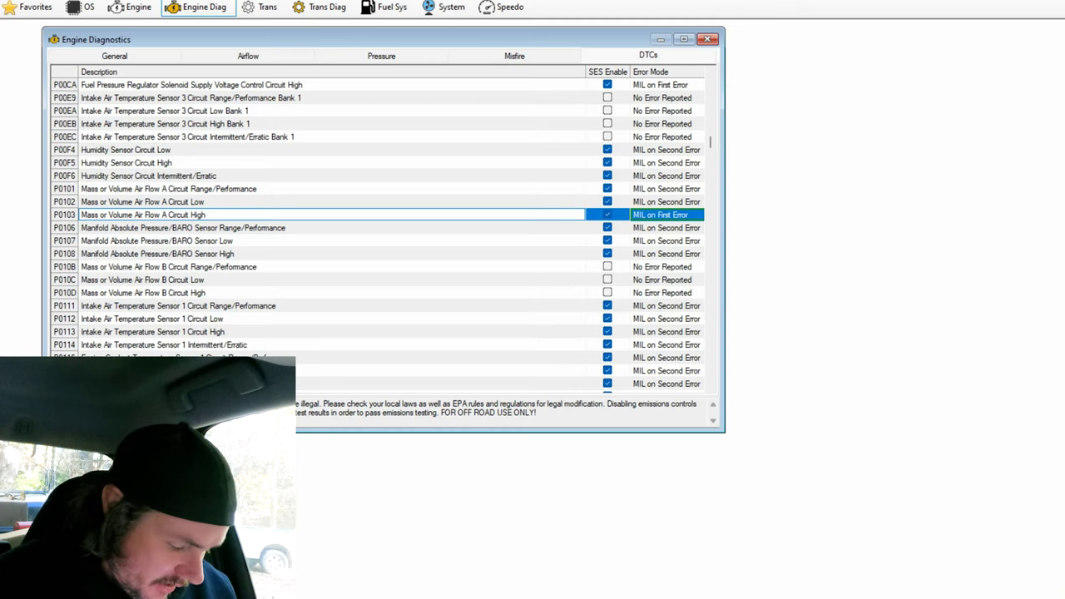
In the Scanner, watch the Mass Airflow Sensor channel during idle logging, then return to the Editor.
key(alt+Tab)
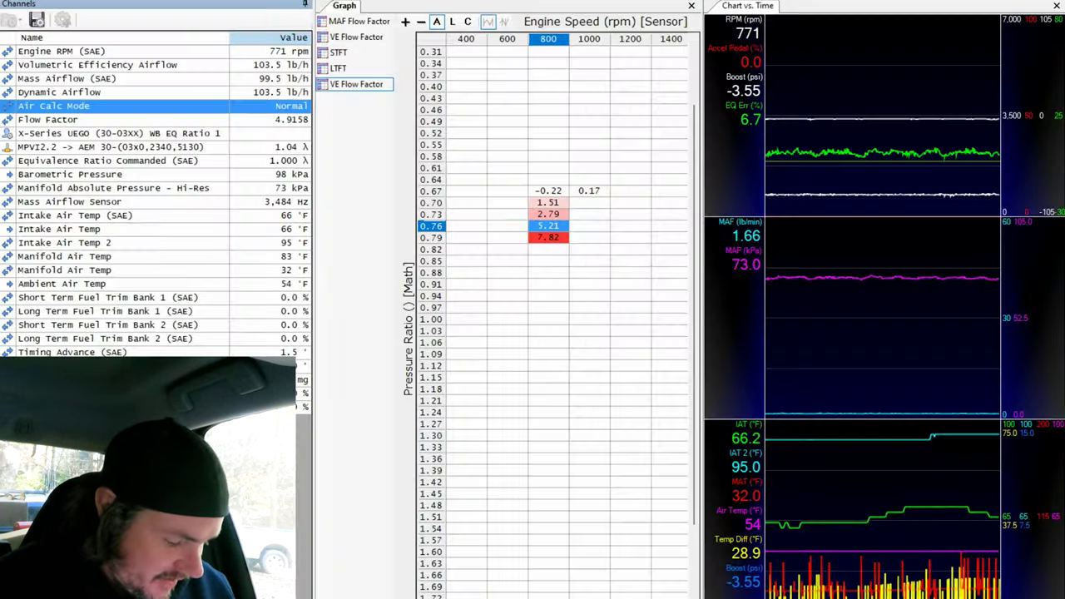
click(188, 208)
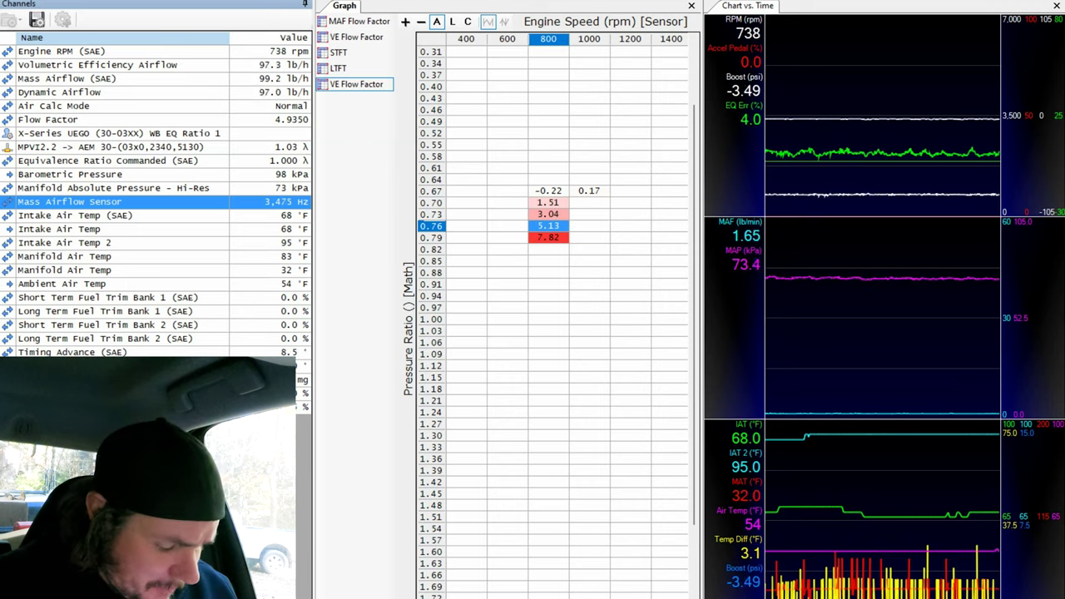
key(alt+Tab)
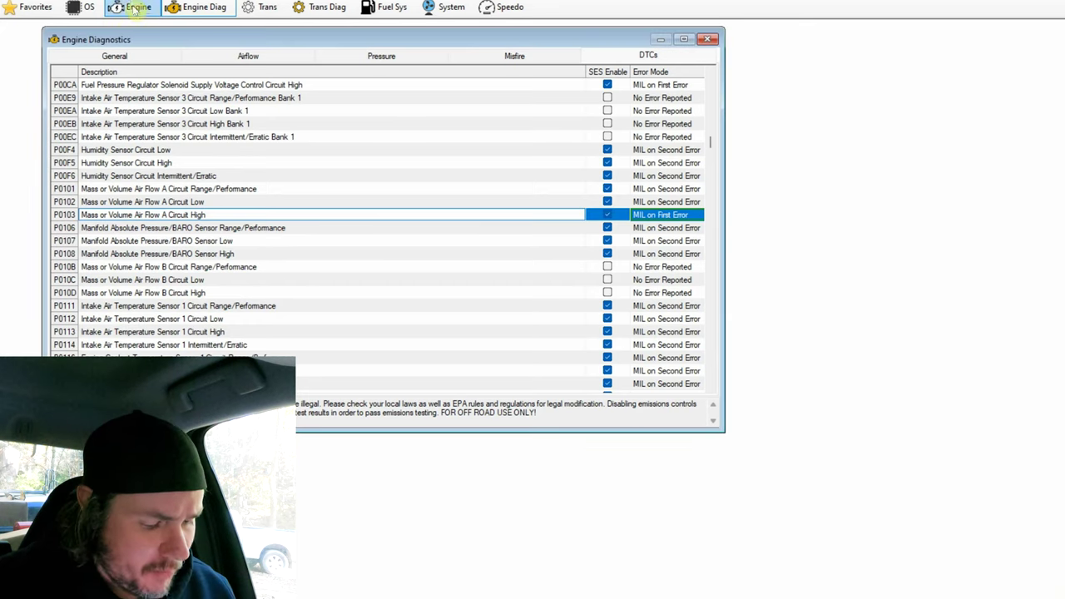
Show the Engine Airflow General page's Cranking VE vs. MAP vs. RPM table, all cells 70%.
click(137, 9)
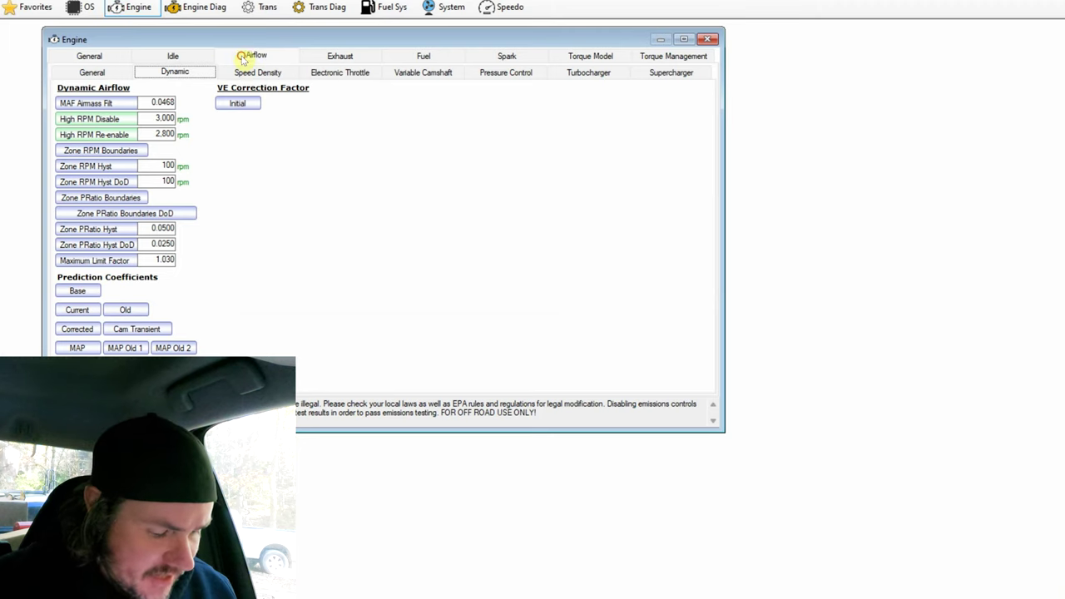
click(93, 72)
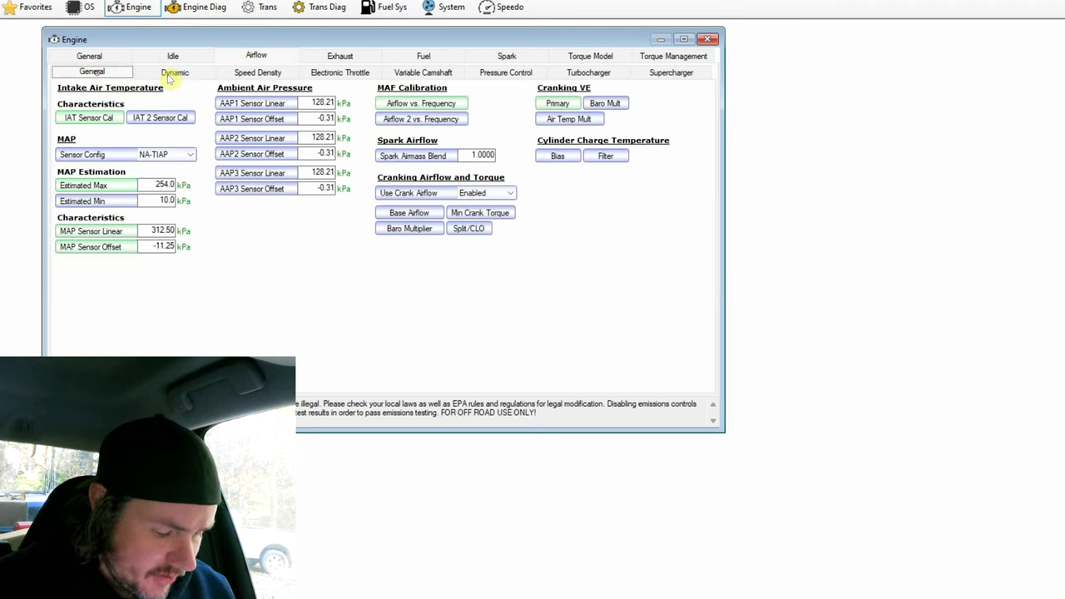
click(557, 103)
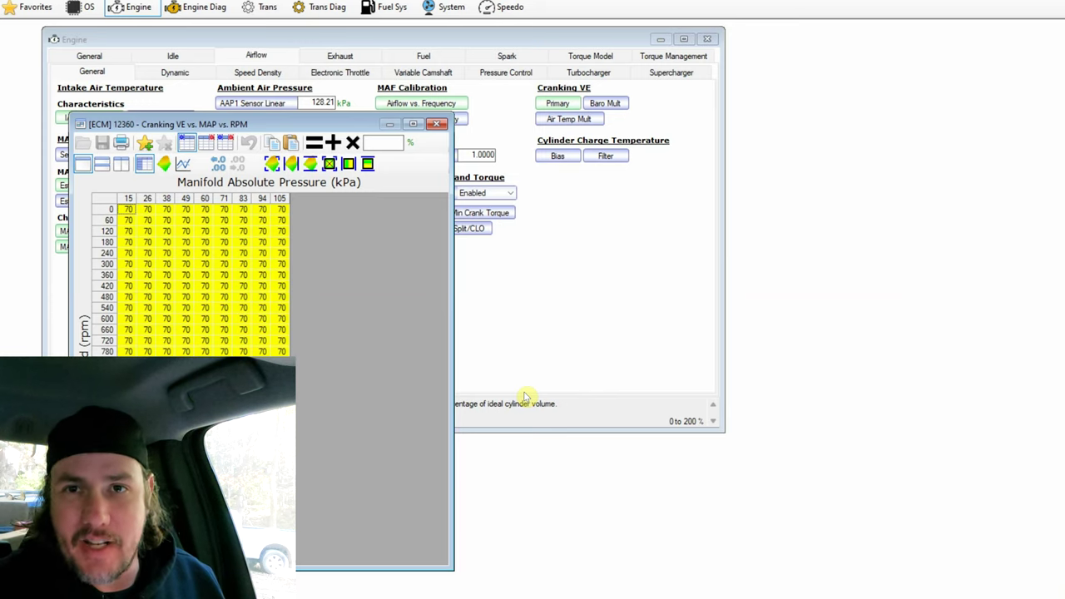
Close the Cranking VE table, then look through and dismiss the File and Tools menus.
click(439, 126)
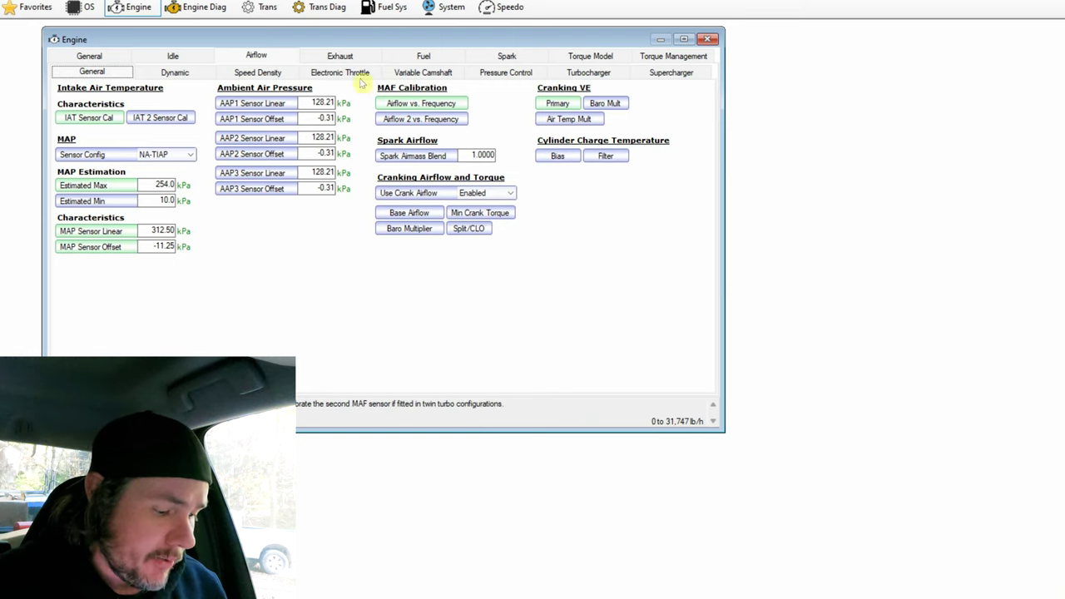
click(83, 1)
click(41, 1)
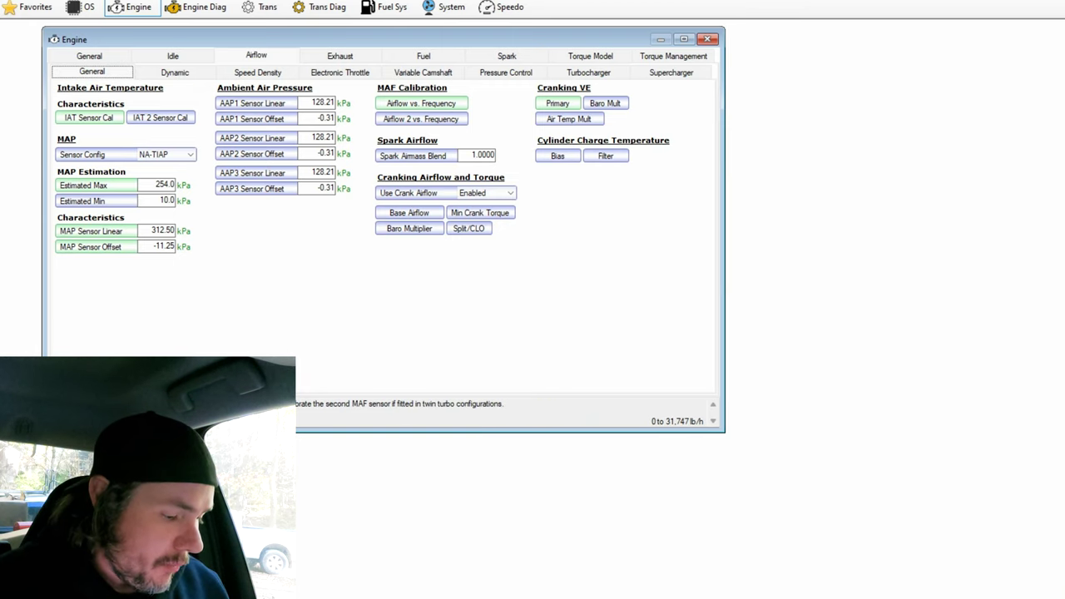
click(117, 9)
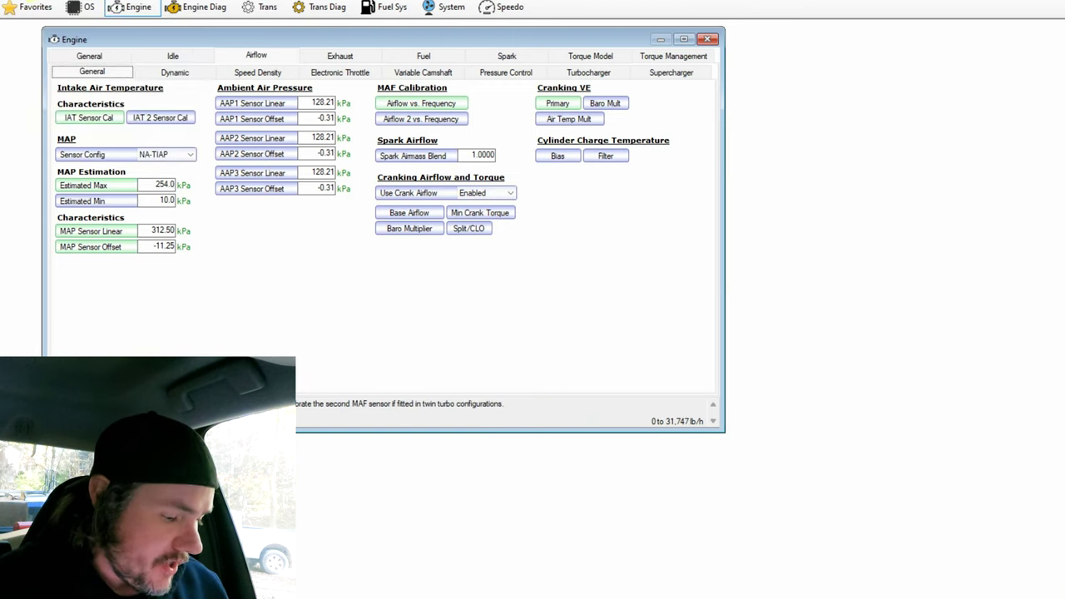
click(42, 2)
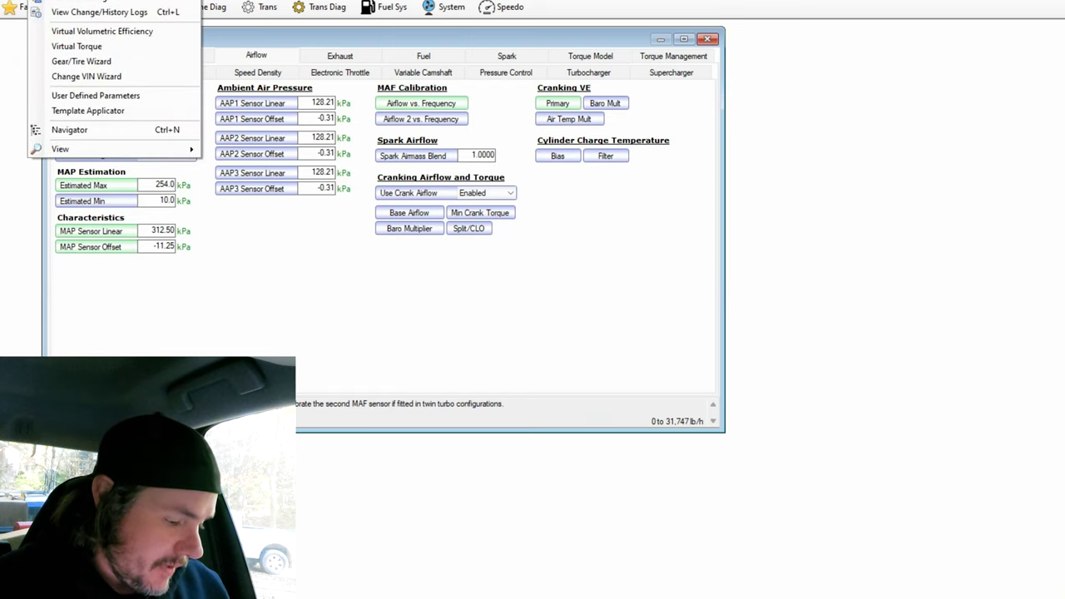
click(72, 33)
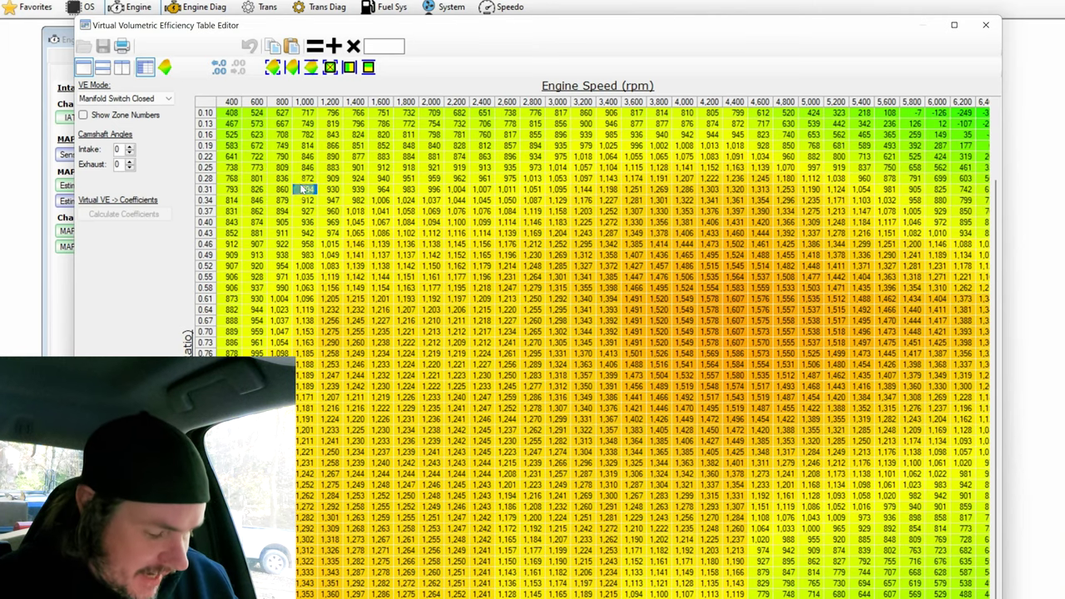
key(ctrl+a)
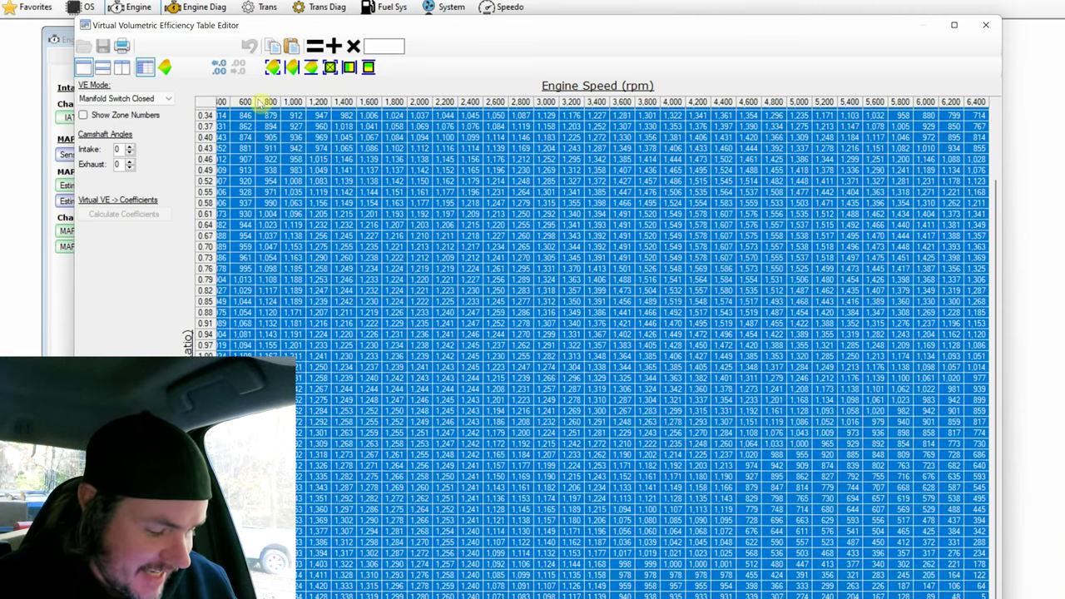
click(383, 49)
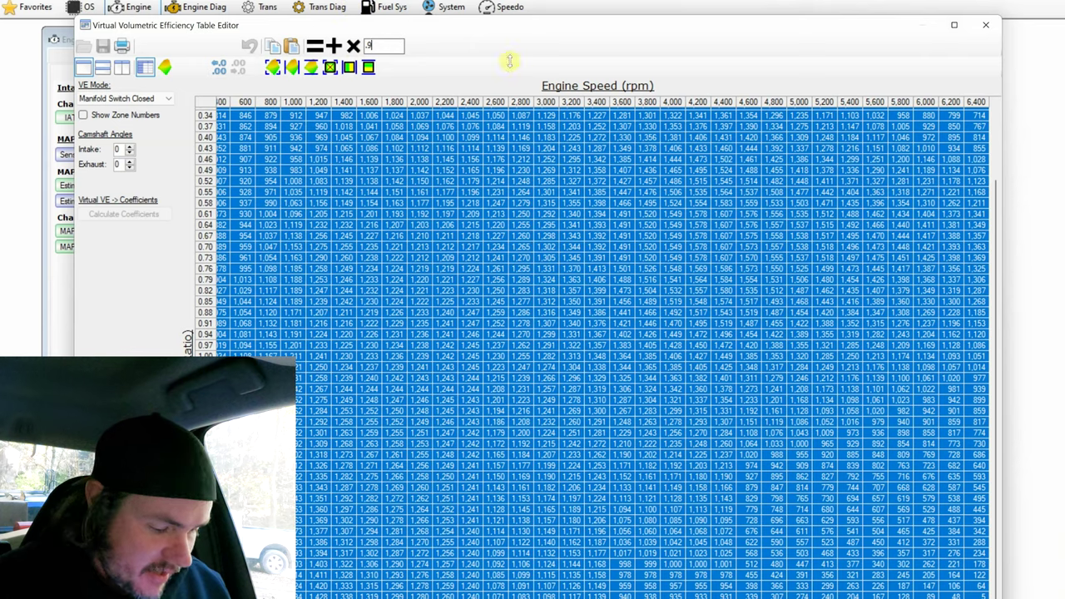
click(987, 30)
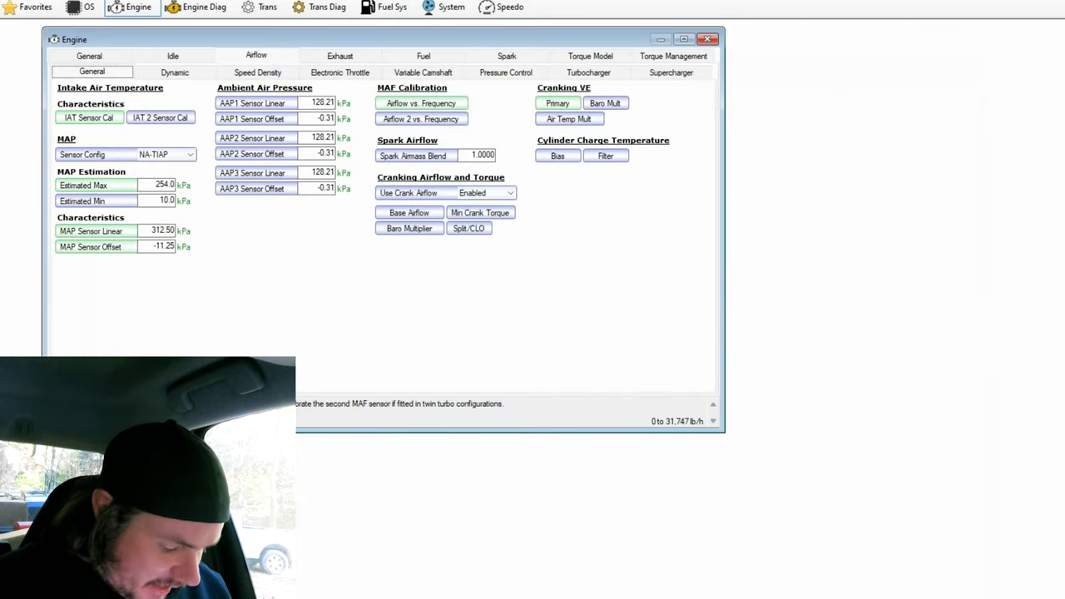
Return to the Scanner's live idle log and inspect the Timing Advance (SAE) channel.
key(alt+Tab)
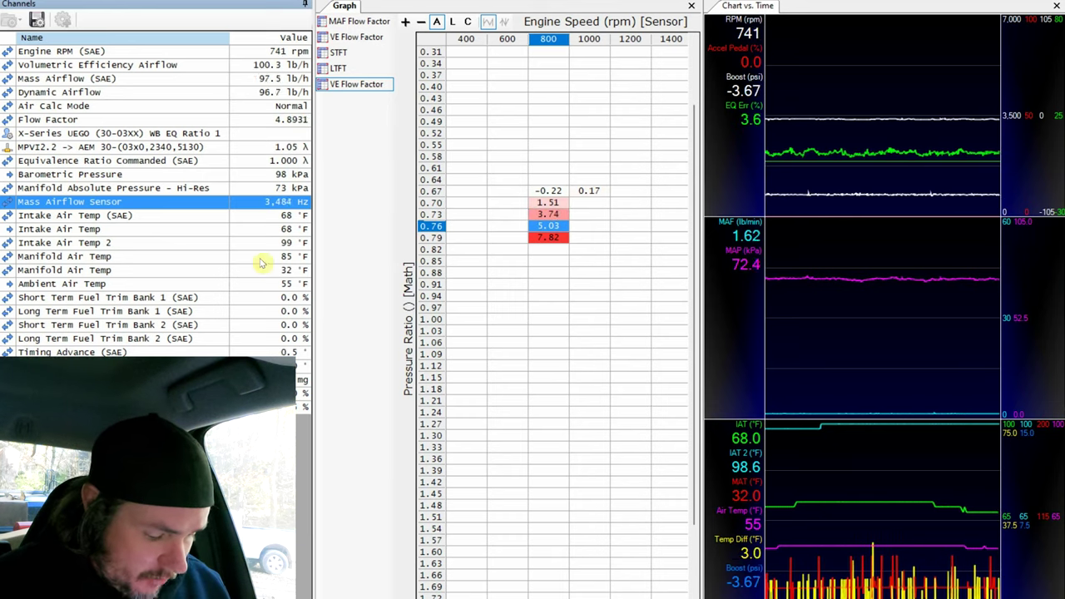
click(266, 352)
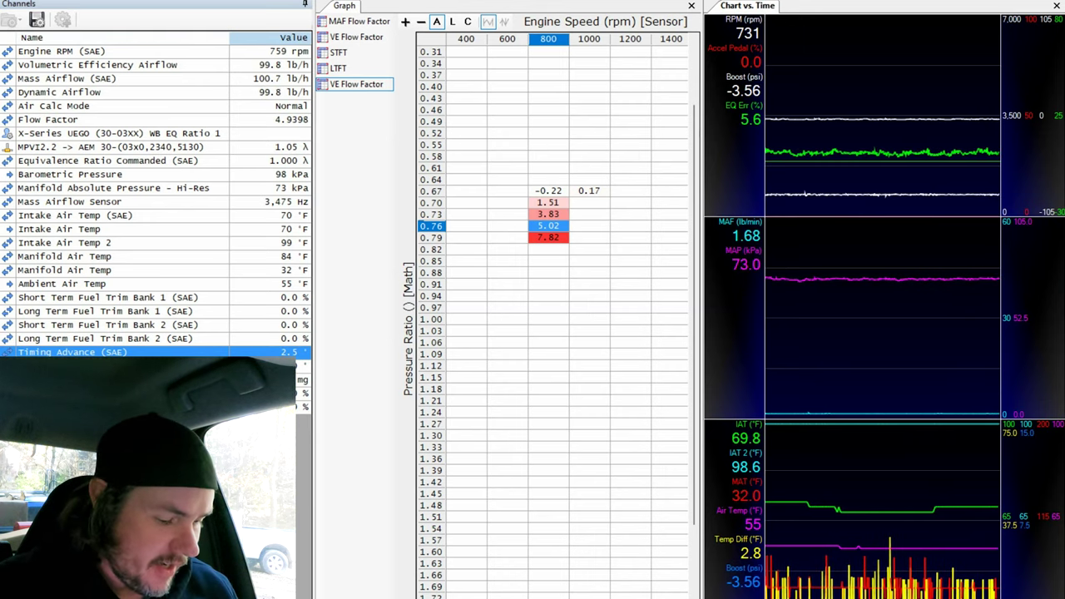
Command a 950 rpm idle with the Idle Control override on, moving the window off the VE table.
click(207, 4)
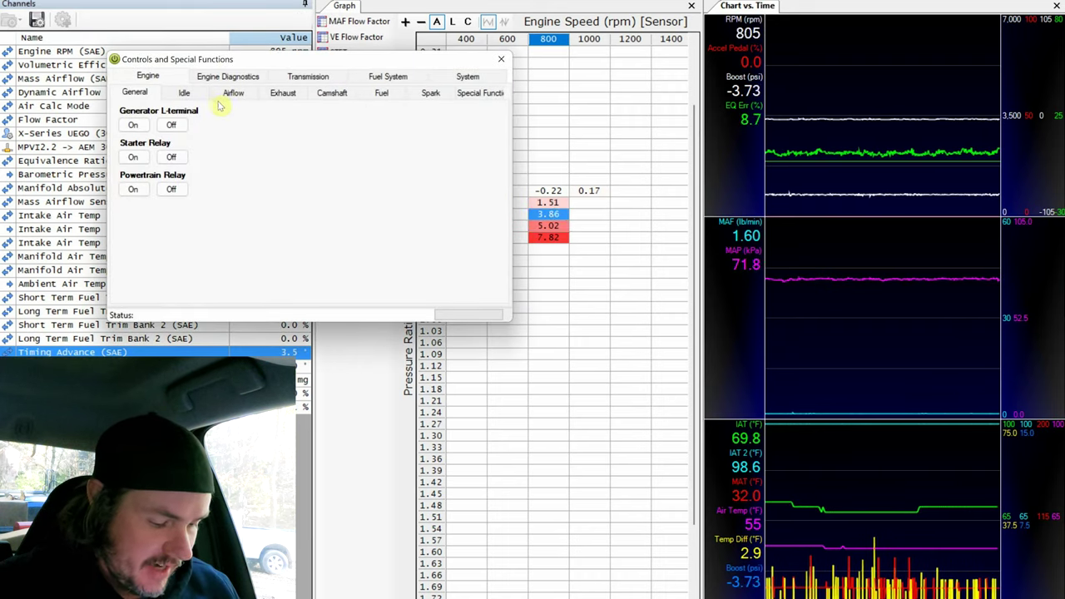
click(184, 93)
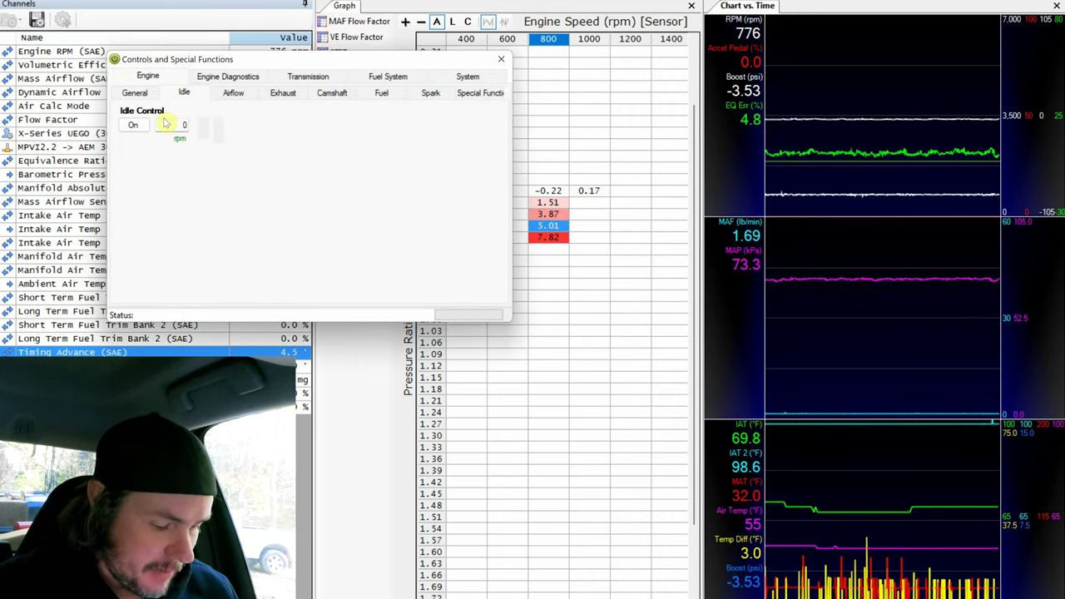
double_click(172, 125)
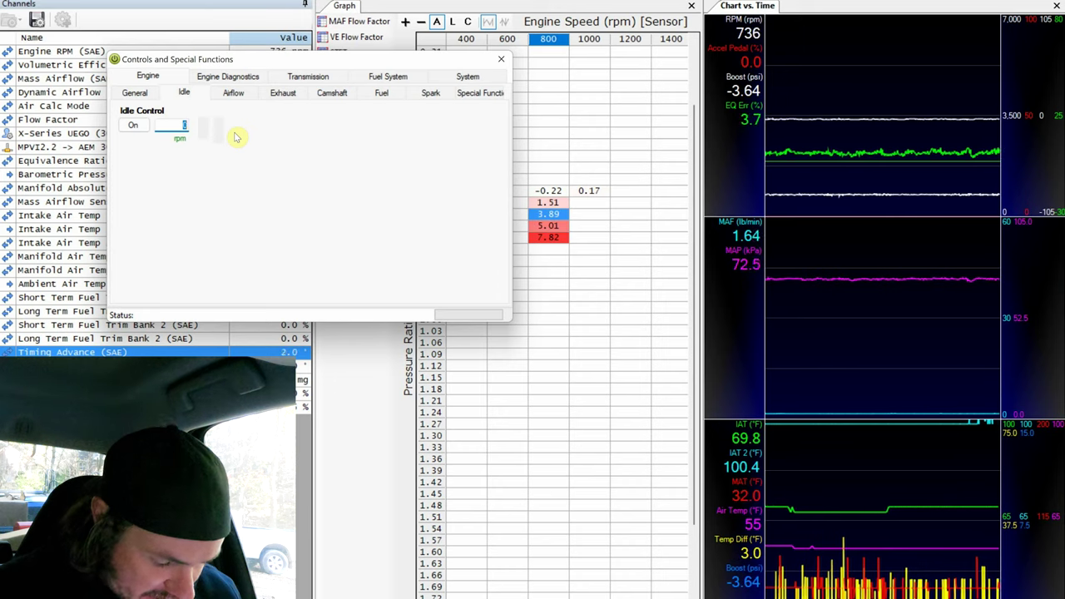
text(950)
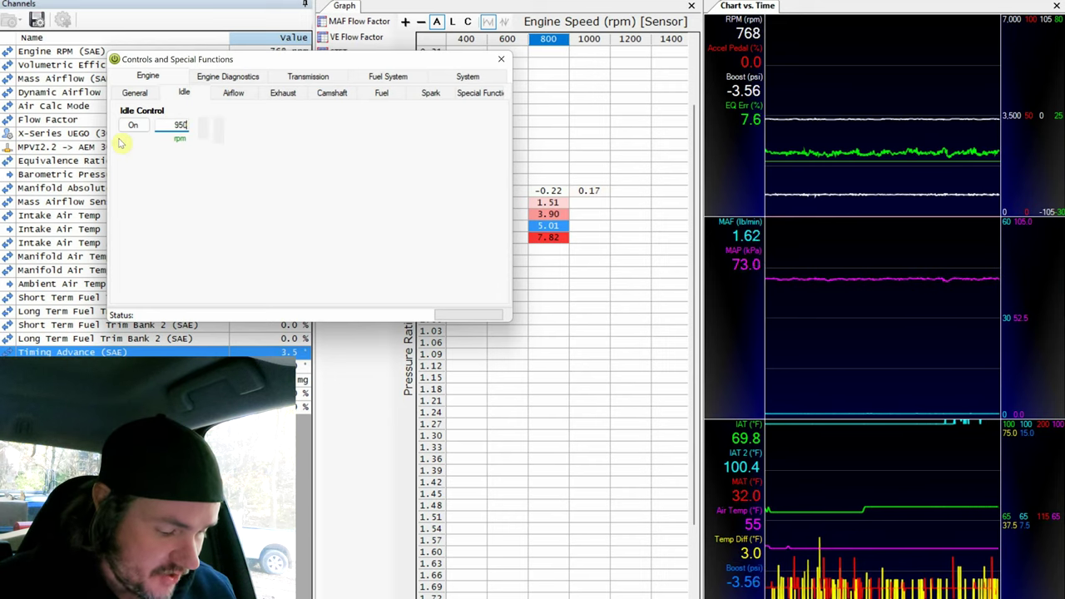
click(133, 124)
drag(293, 62, 195, 21)
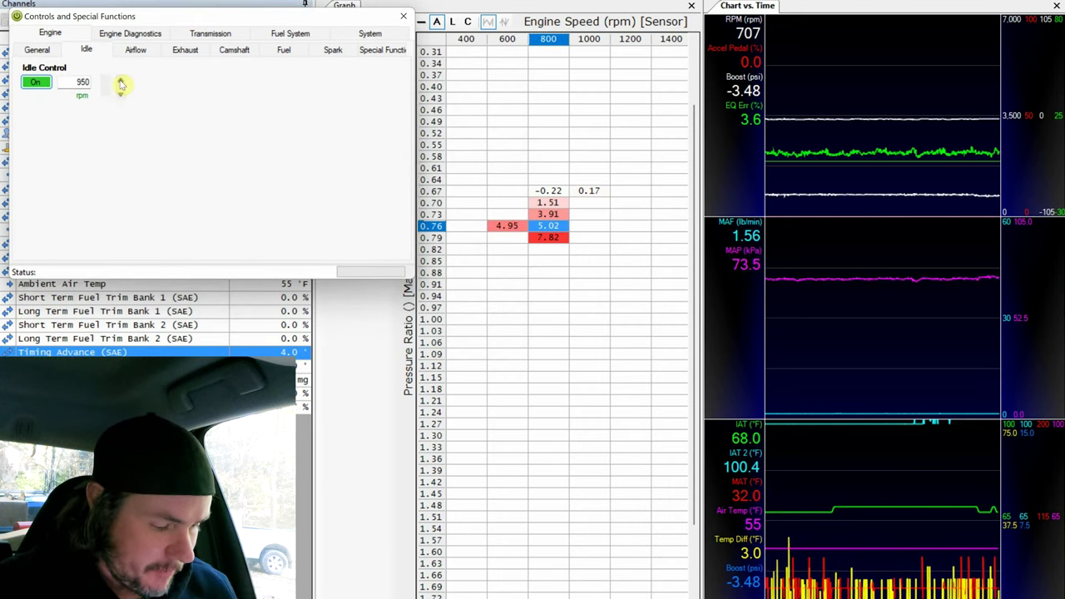
Step the commanded idle up from 950 through 1,050, 1,080, 1,120 and 1,180 to 1,200 rpm.
scroll(121, 83, up, 5)
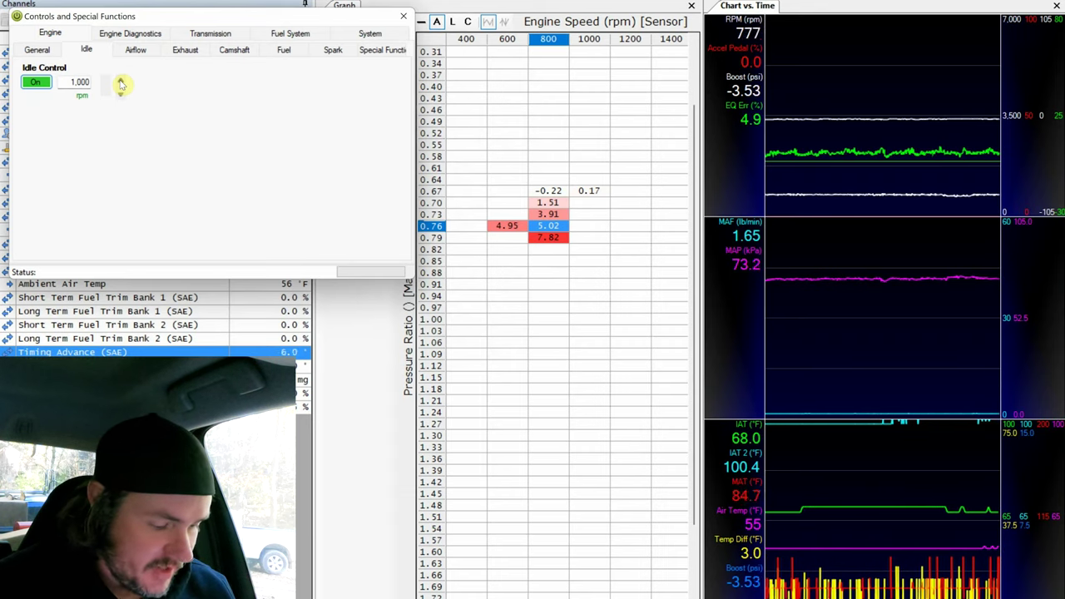
click(120, 81)
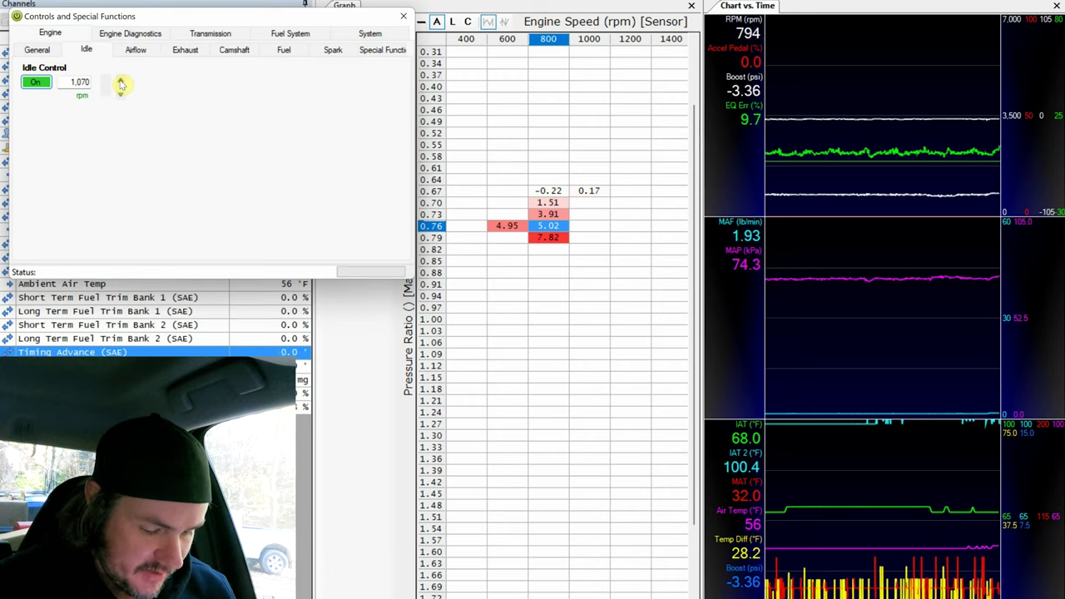
click(121, 80)
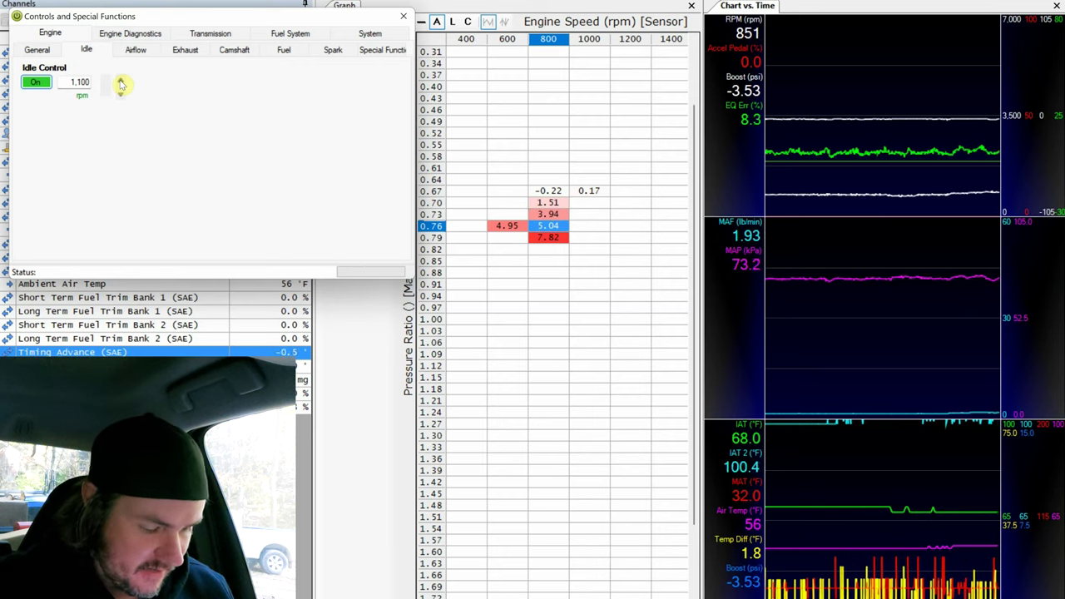
click(120, 81)
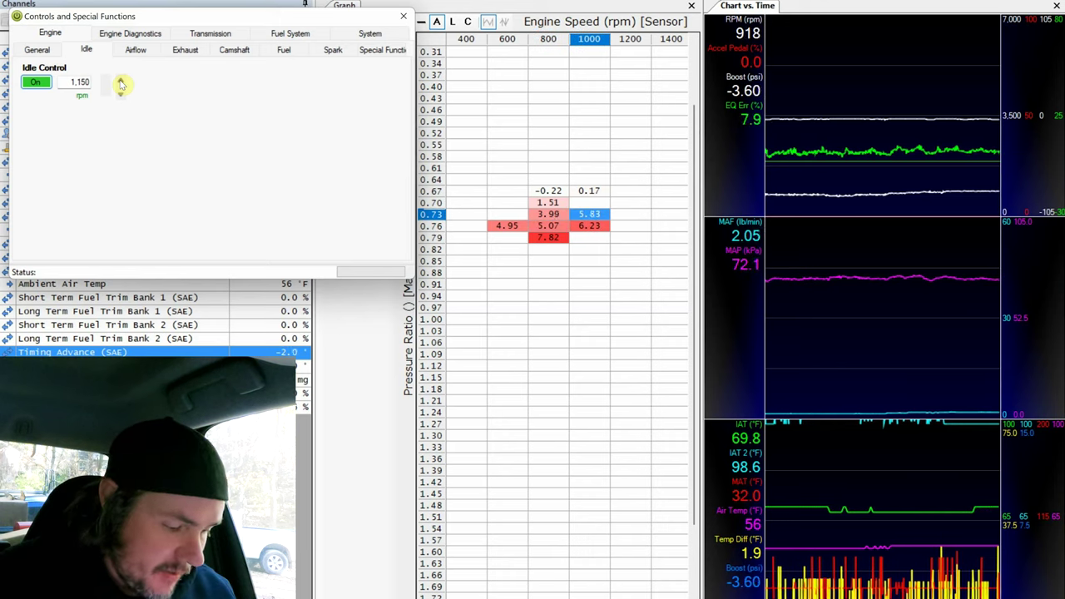
click(121, 80)
click(121, 80)
click(121, 81)
click(120, 80)
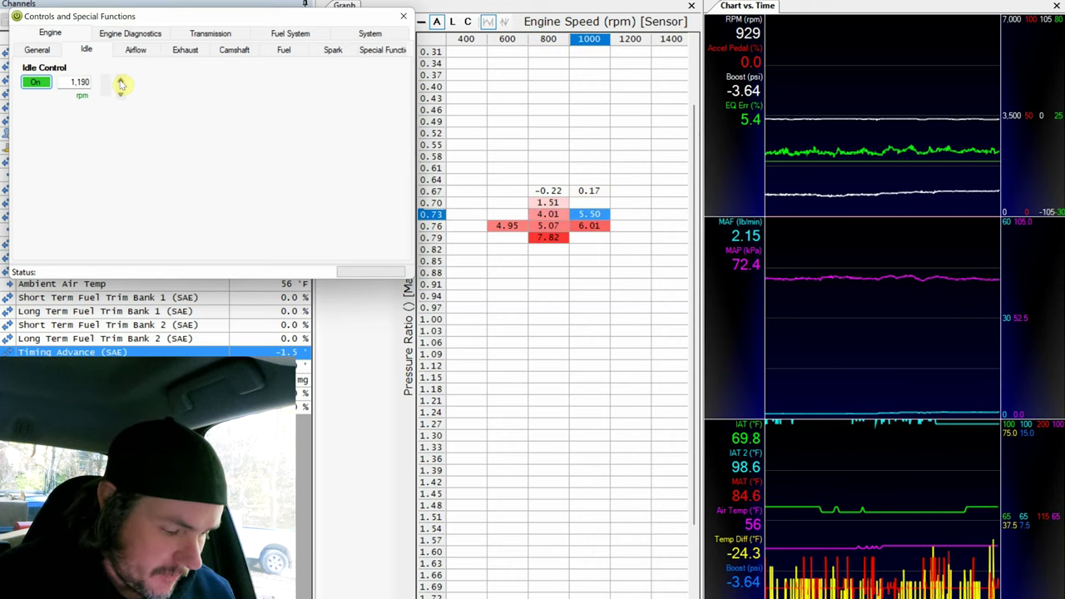
click(121, 81)
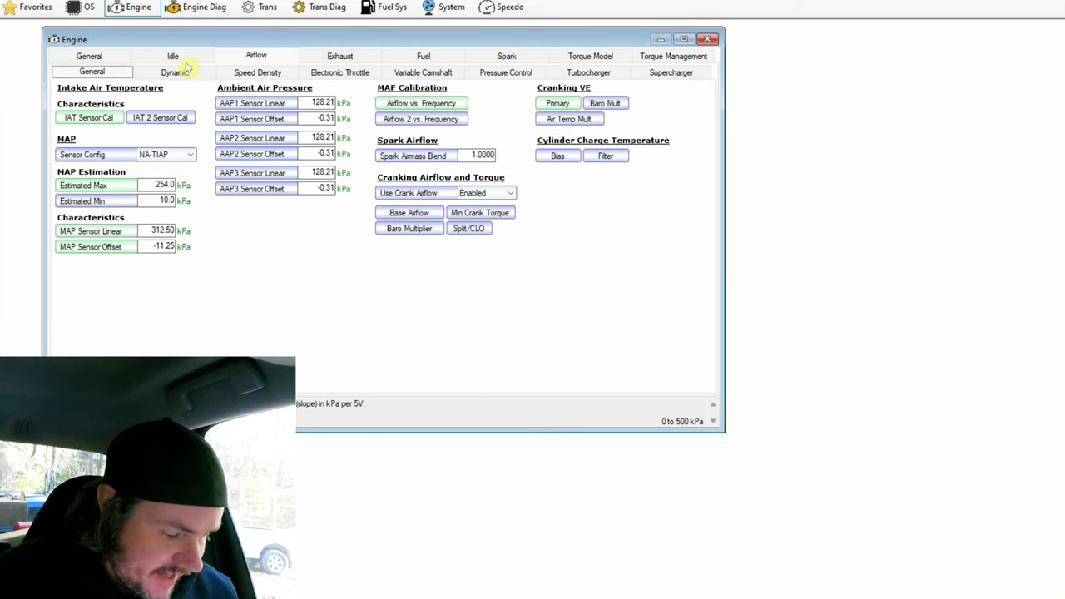
Compare the 2,200 rpm maximum idle setpoint with the original via Show Differences, then return to the Scanner.
click(185, 60)
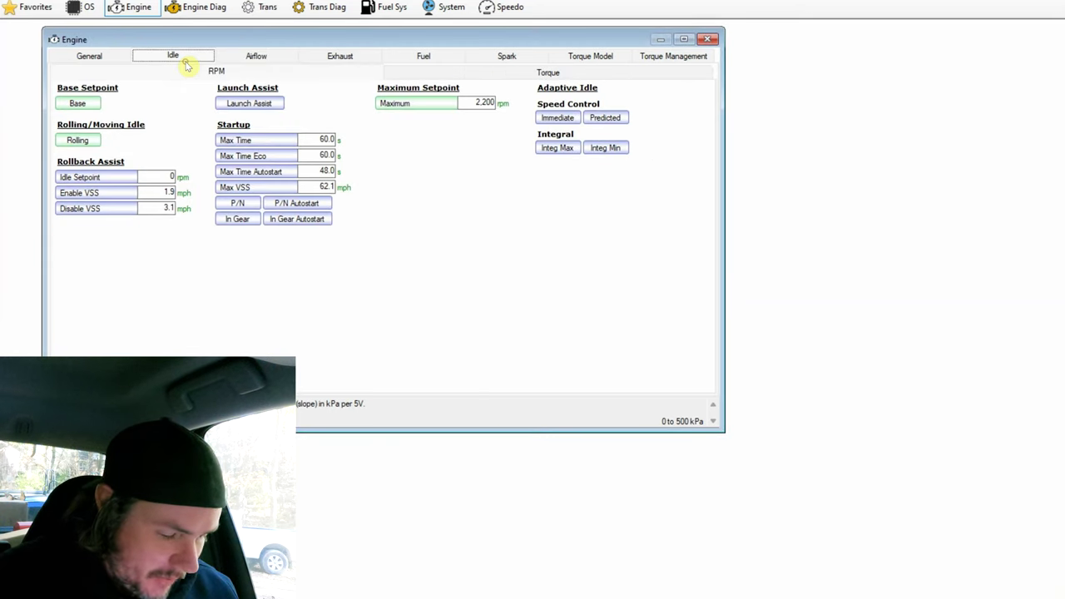
click(475, 102)
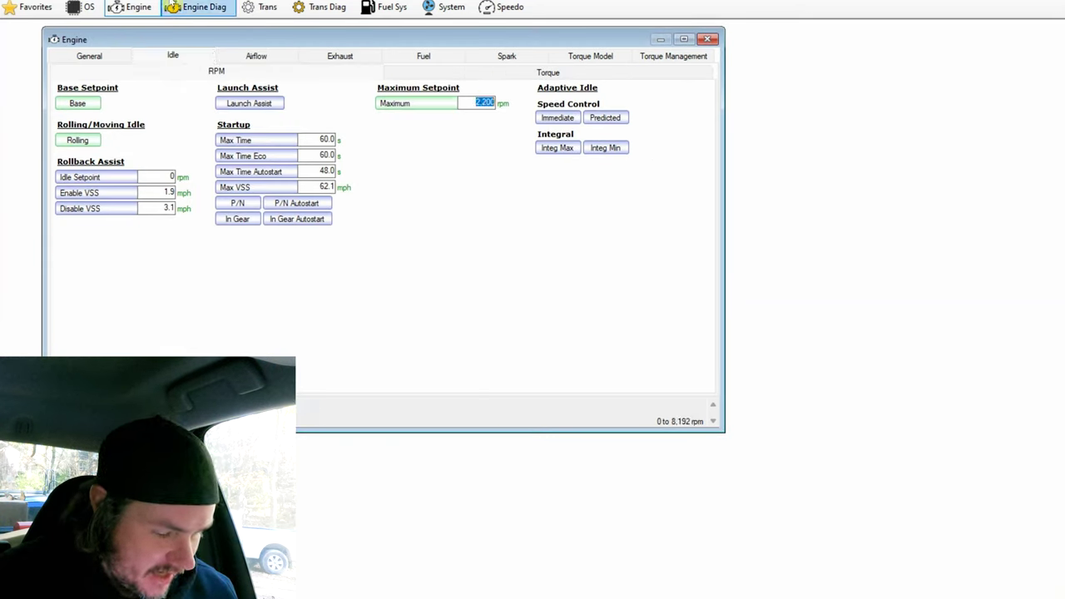
click(212, 3)
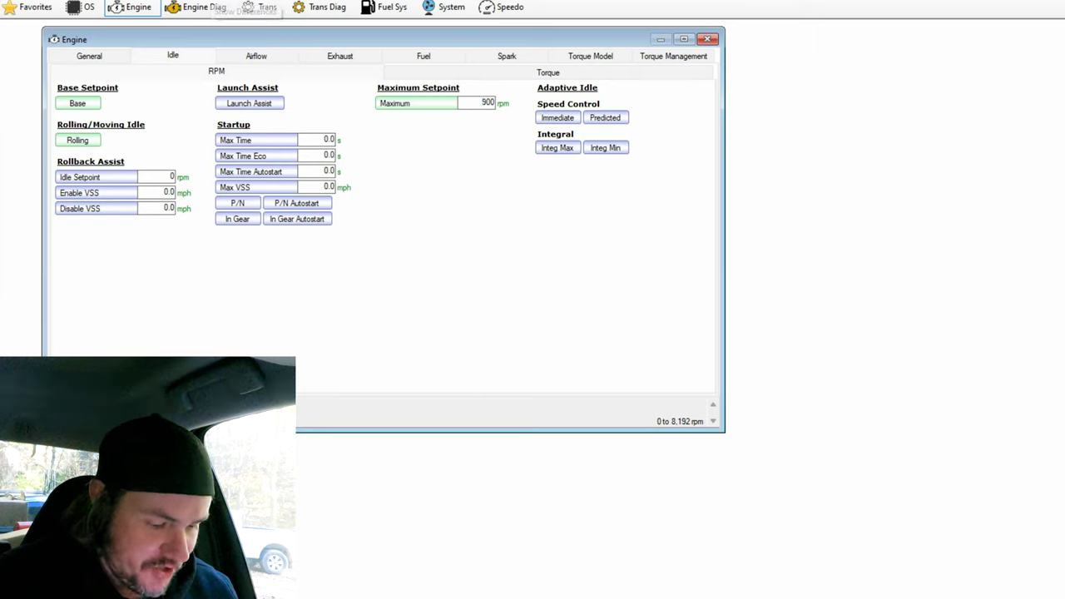
click(212, 3)
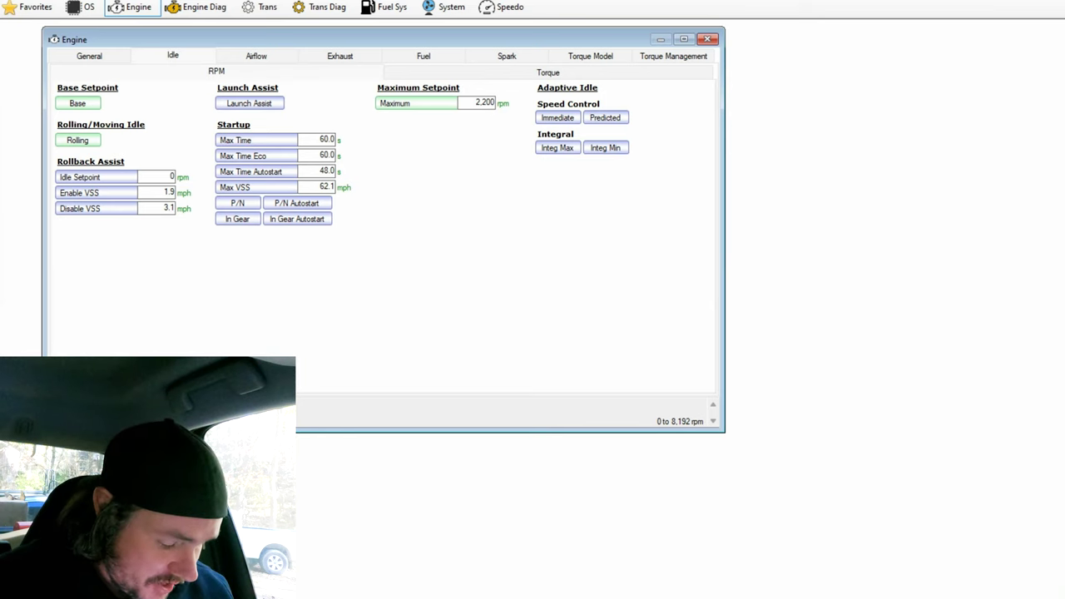
key(alt+Tab)
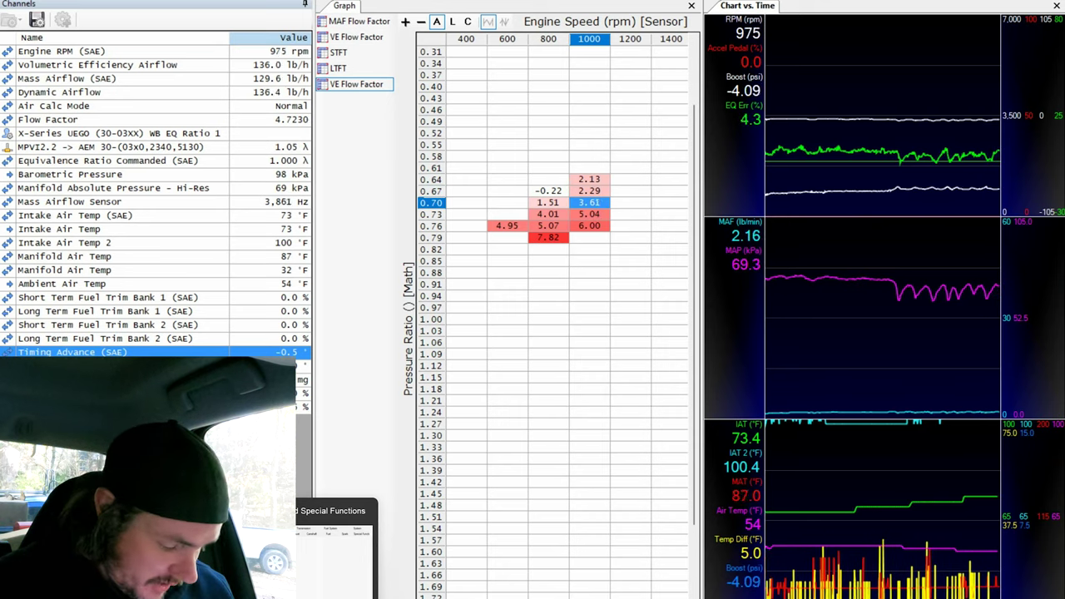
Raise the commanded idle through 1,230, 1,250 and 1,280 to 1,300 rpm.
click(315, 589)
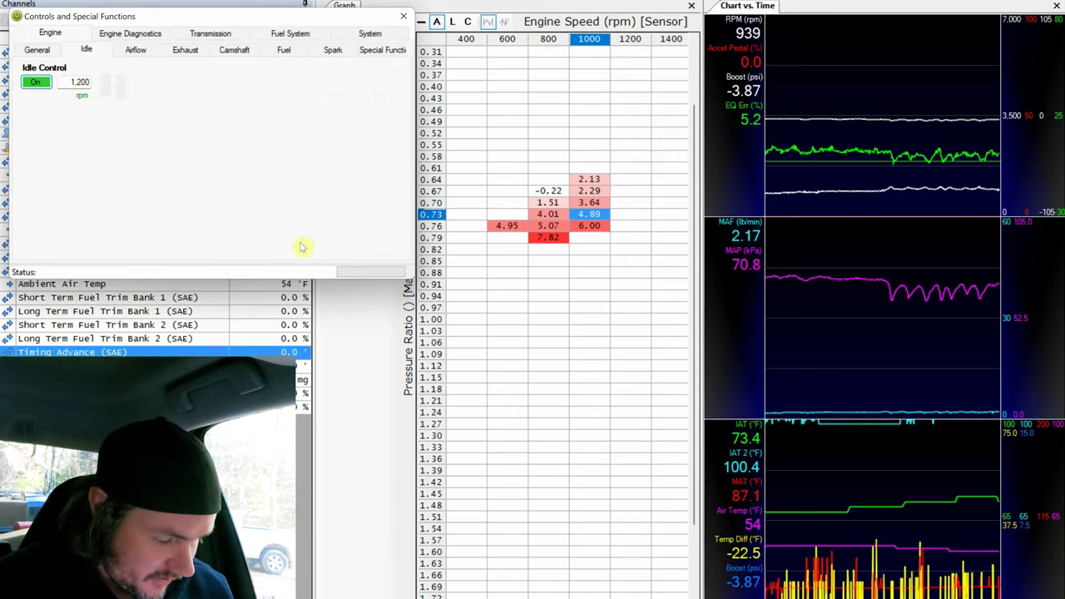
click(120, 83)
click(121, 81)
click(120, 81)
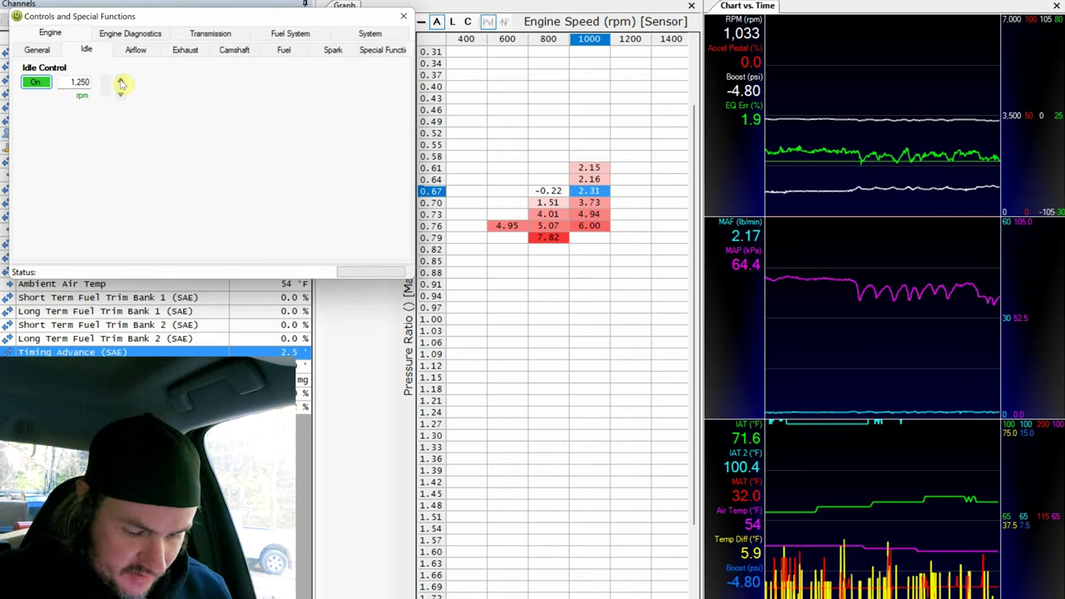
click(121, 83)
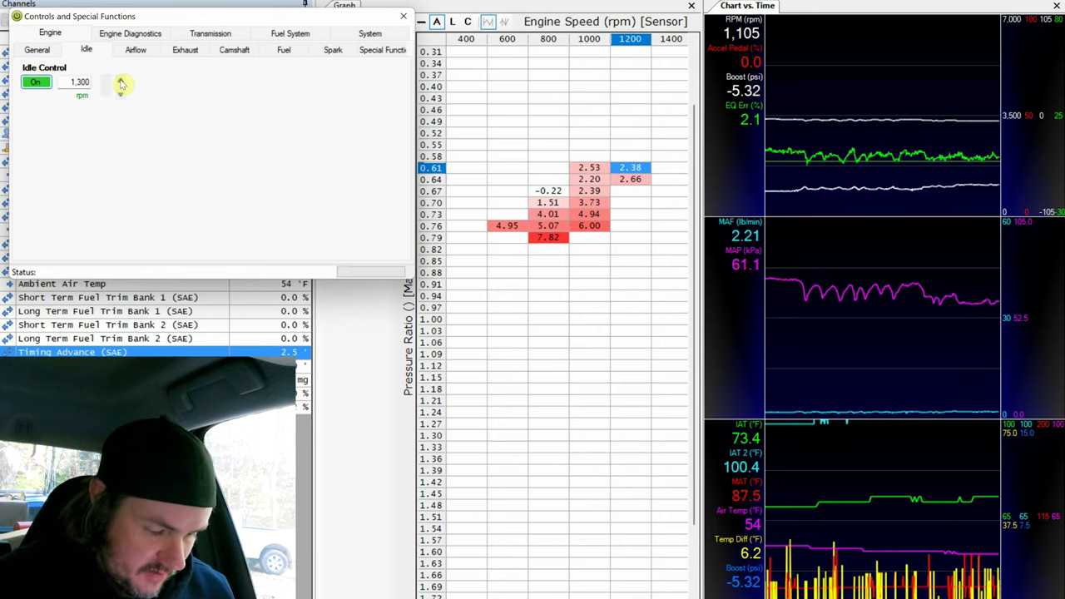
Turn the idle override off and close the Controls and Special Functions window.
click(34, 80)
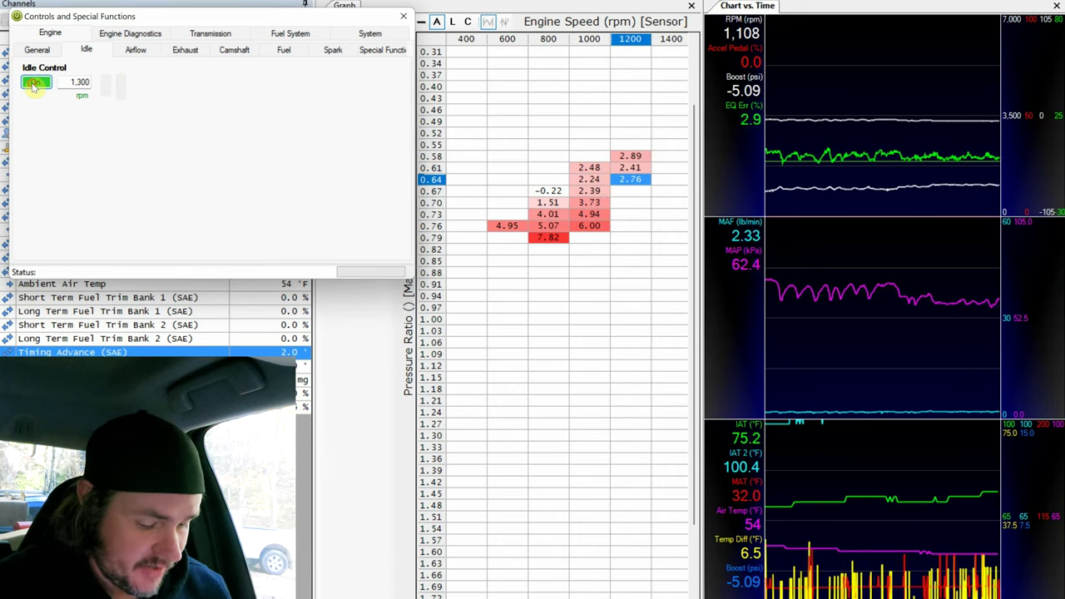
click(34, 84)
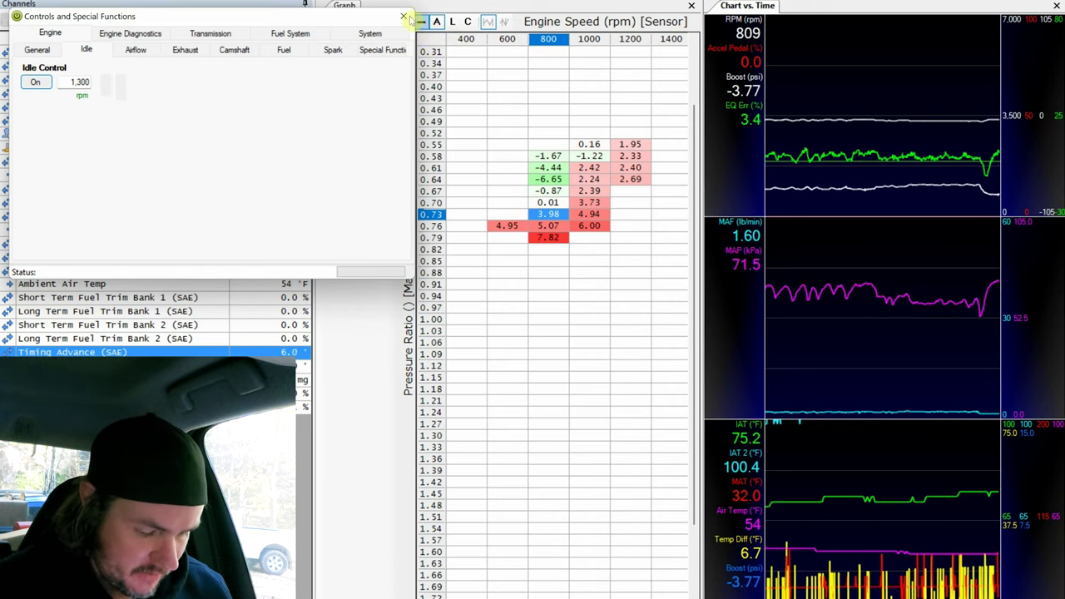
click(404, 17)
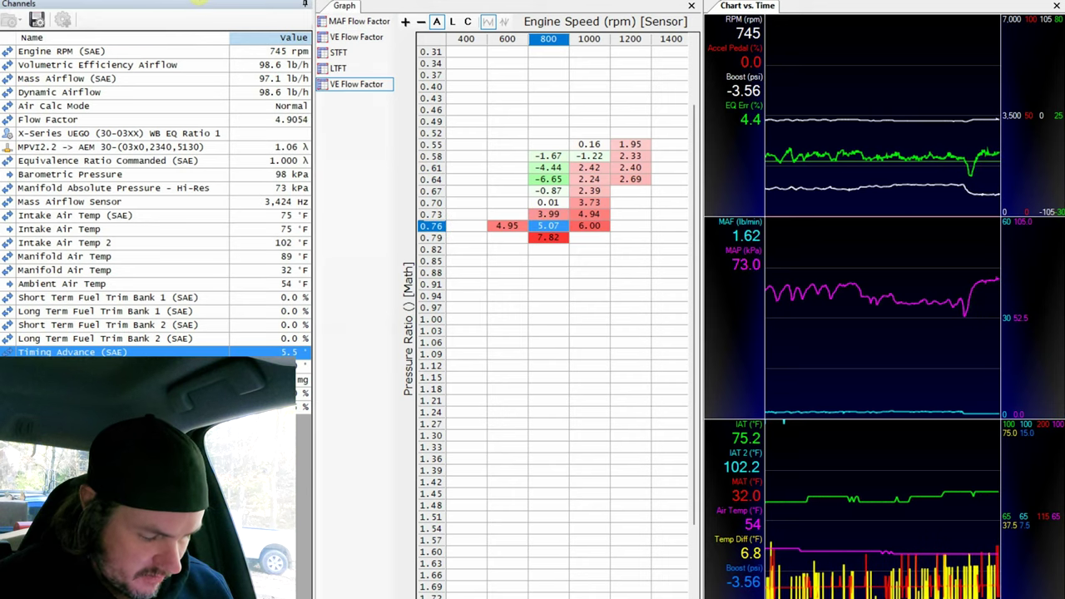
Reopen the scanner's Idle controls, command a 1300 rpm idle, then release the override.
click(200, 2)
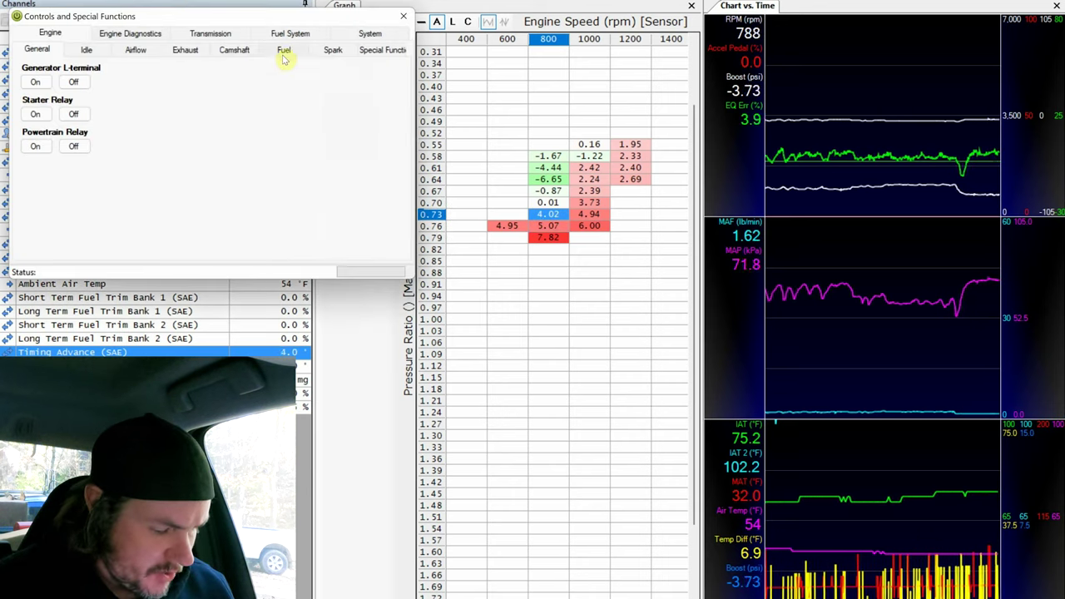
click(87, 50)
click(83, 82)
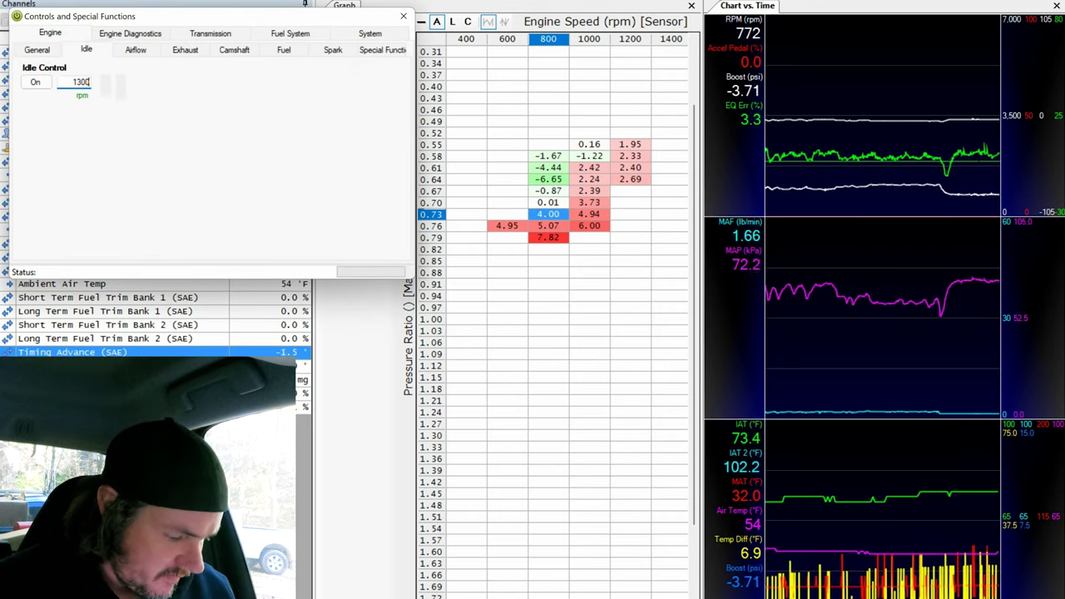
click(35, 82)
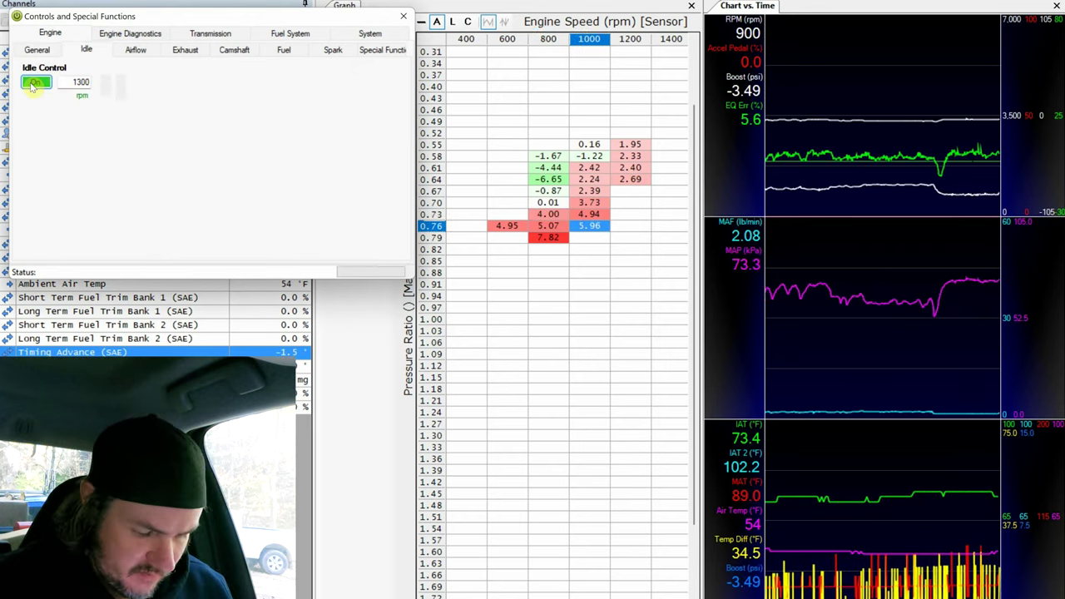
click(35, 82)
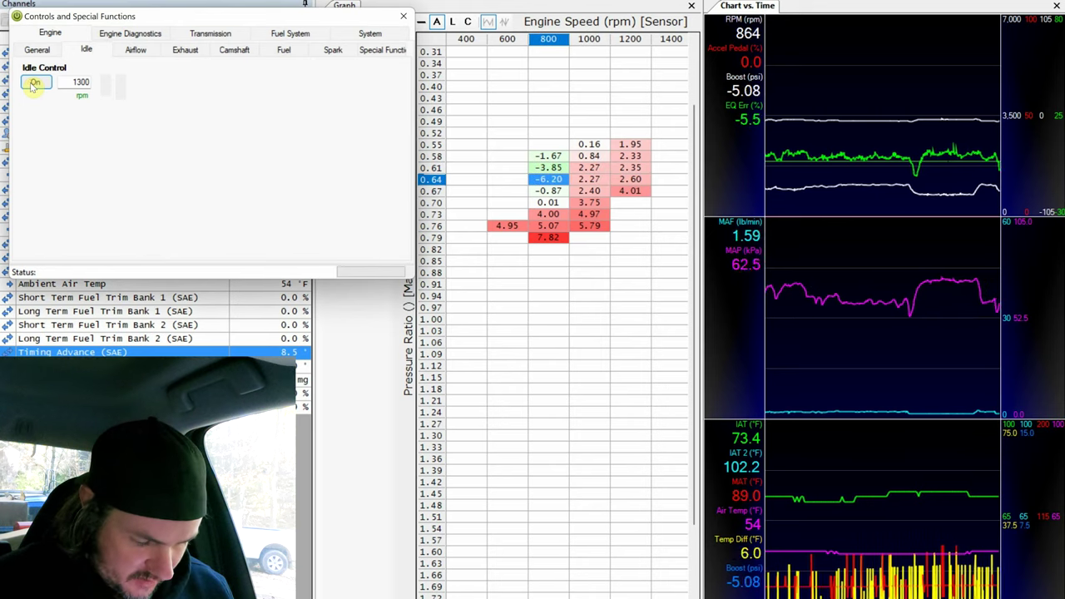